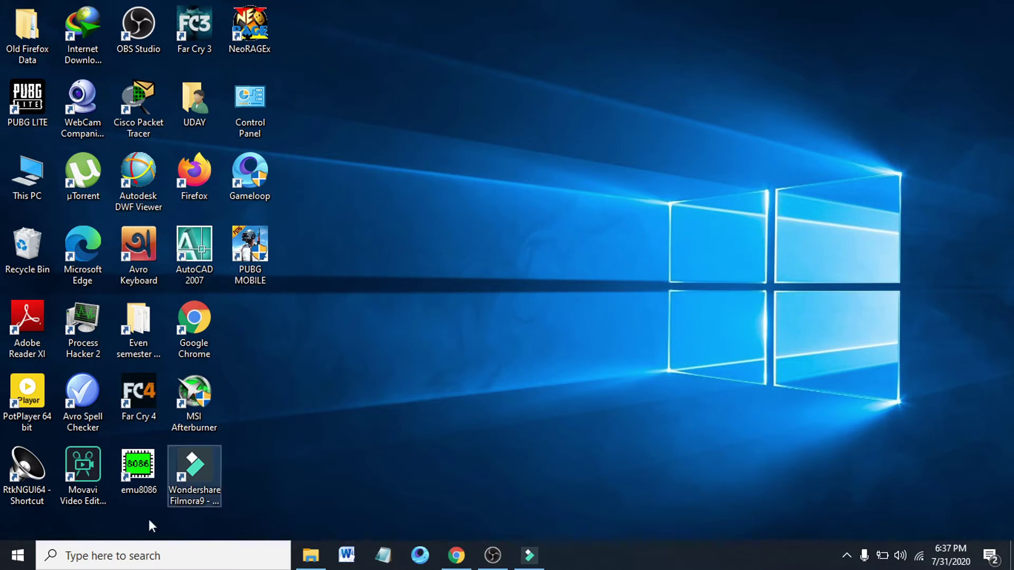
Search the taskbar for 'msconfig' and launch System Configuration.
click(148, 556)
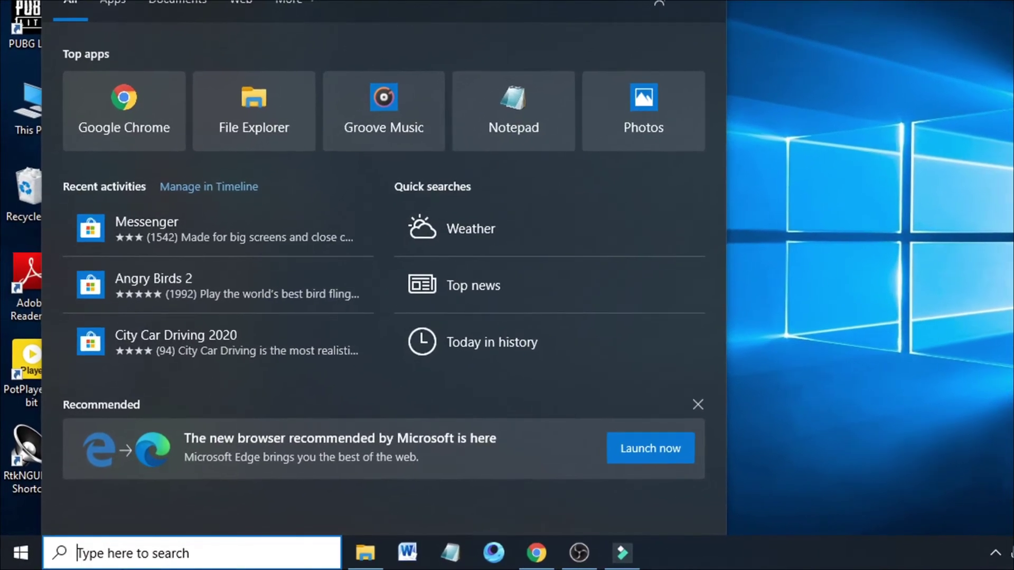
text(msc)
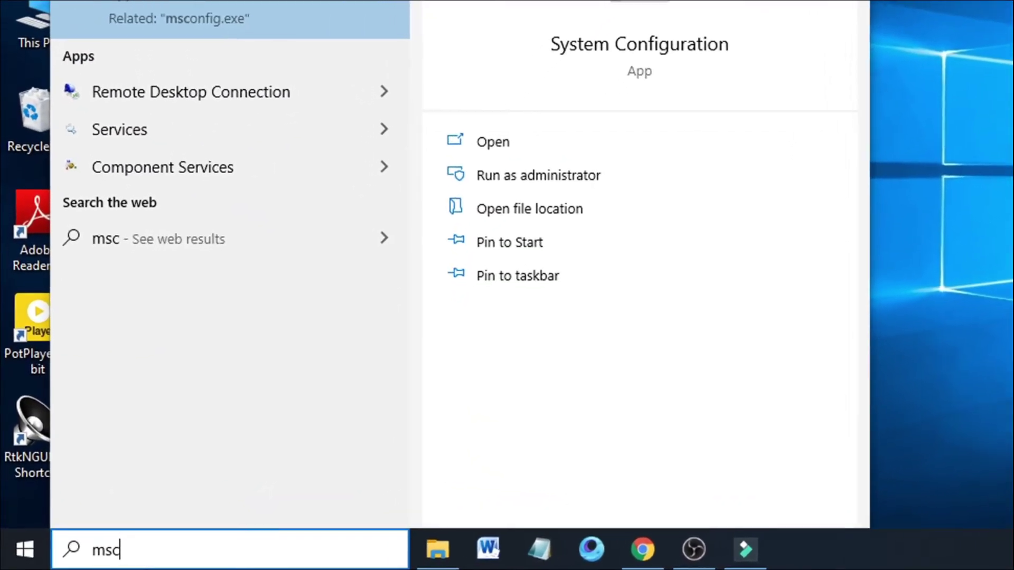
text(onfig)
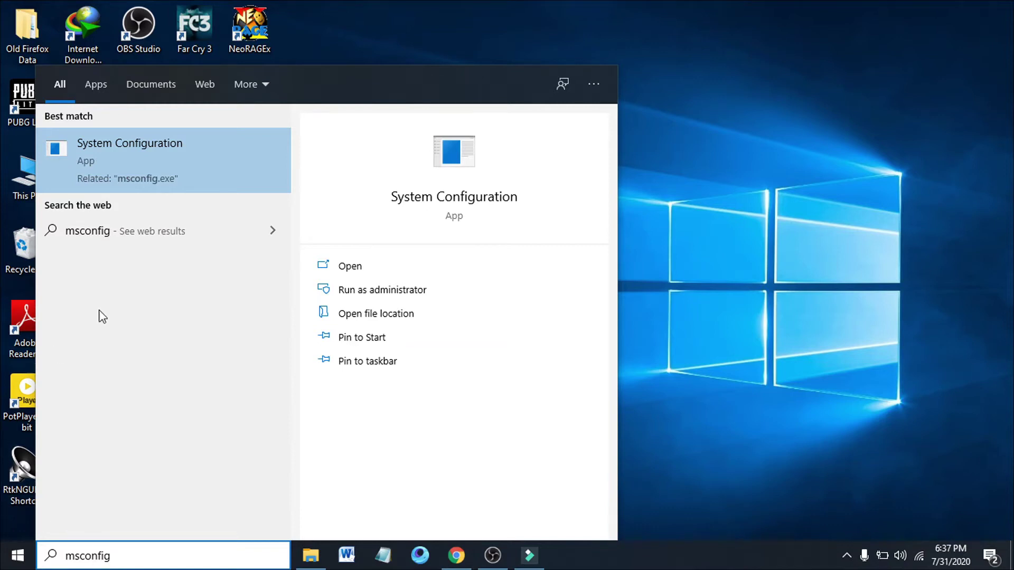
click(88, 161)
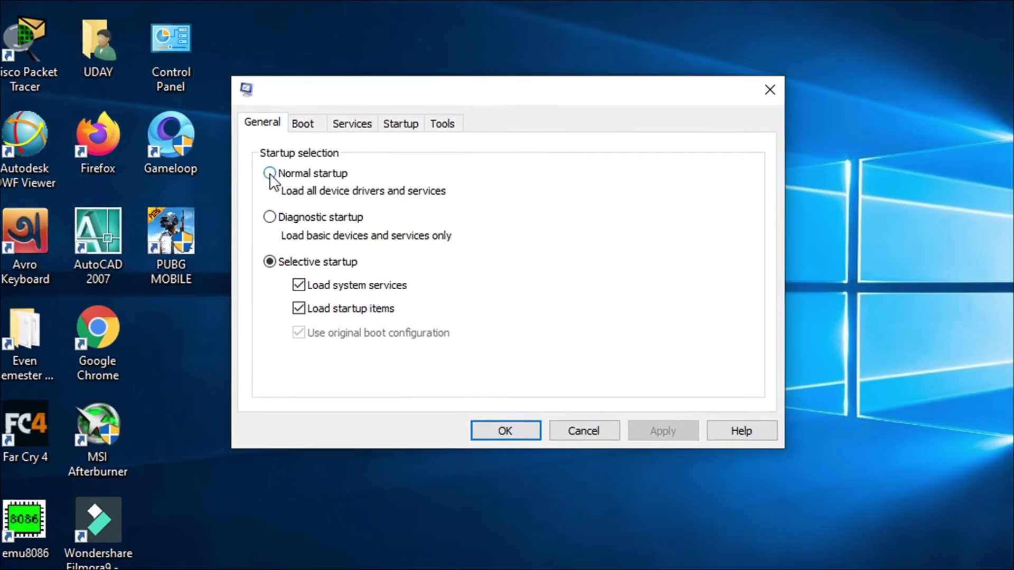
Switch the General tab startup selection from Selective to Normal startup and confirm with OK.
click(280, 178)
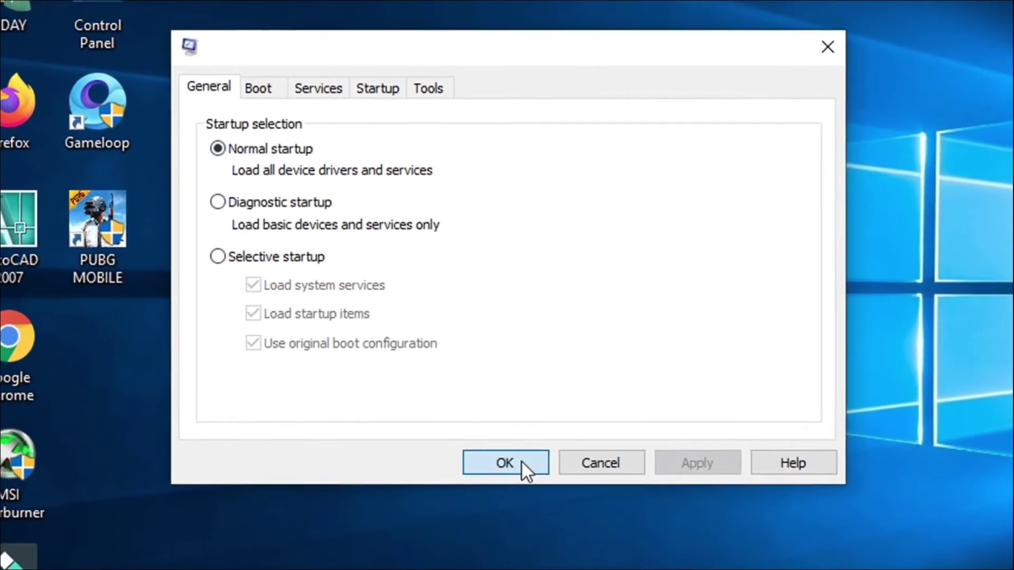
click(521, 453)
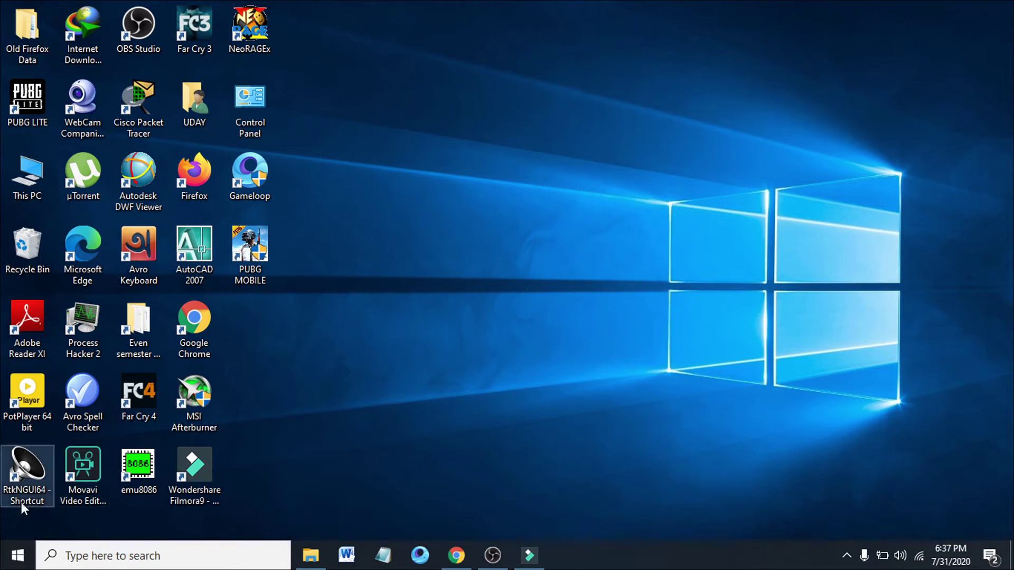
right_click(18, 556)
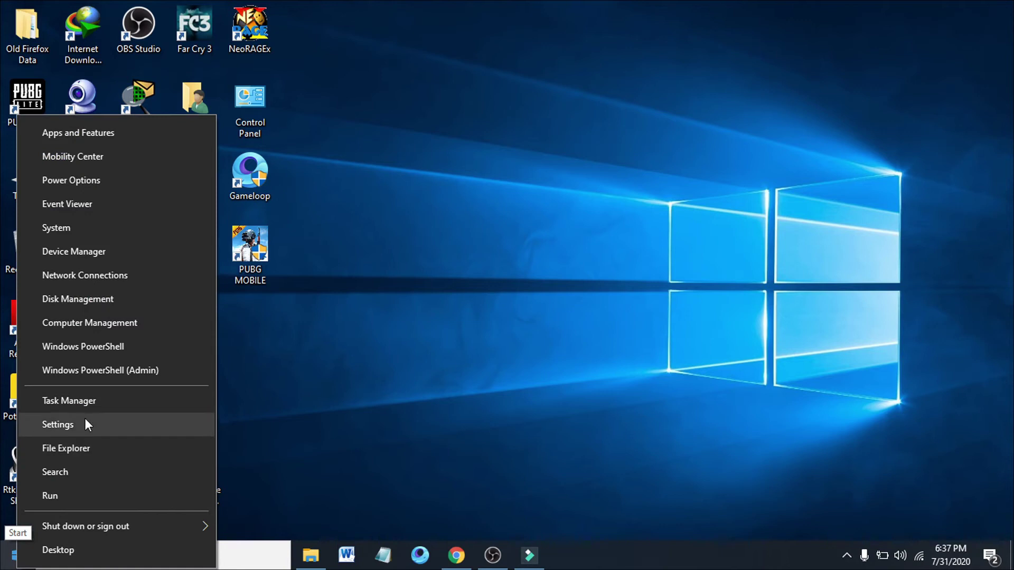
click(101, 251)
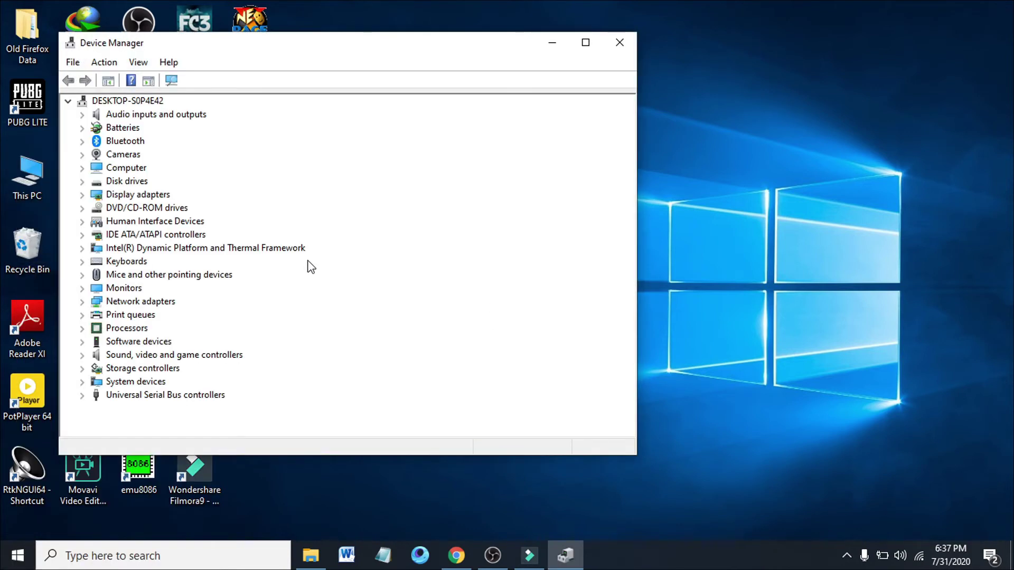
click(82, 195)
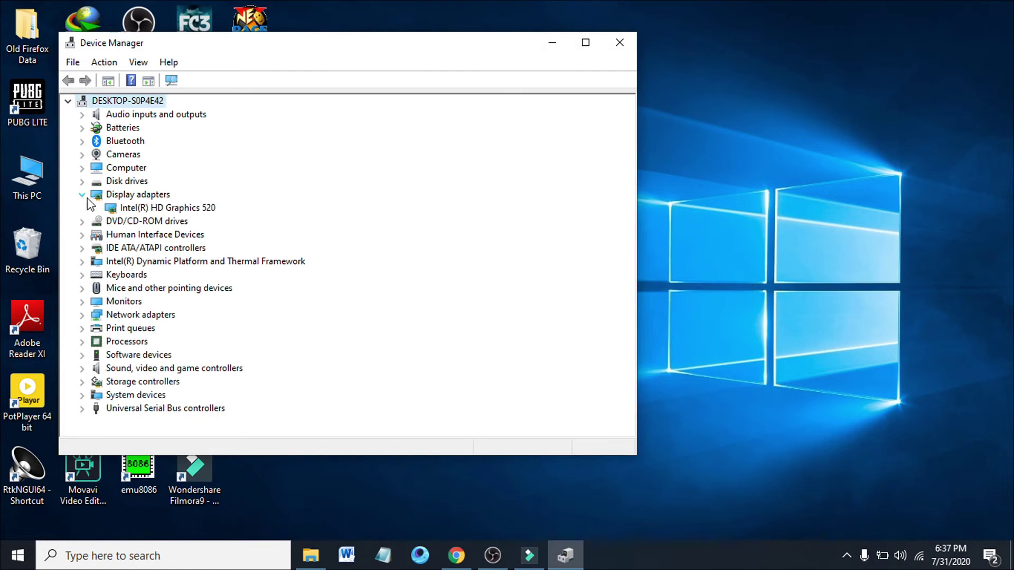
double_click(159, 209)
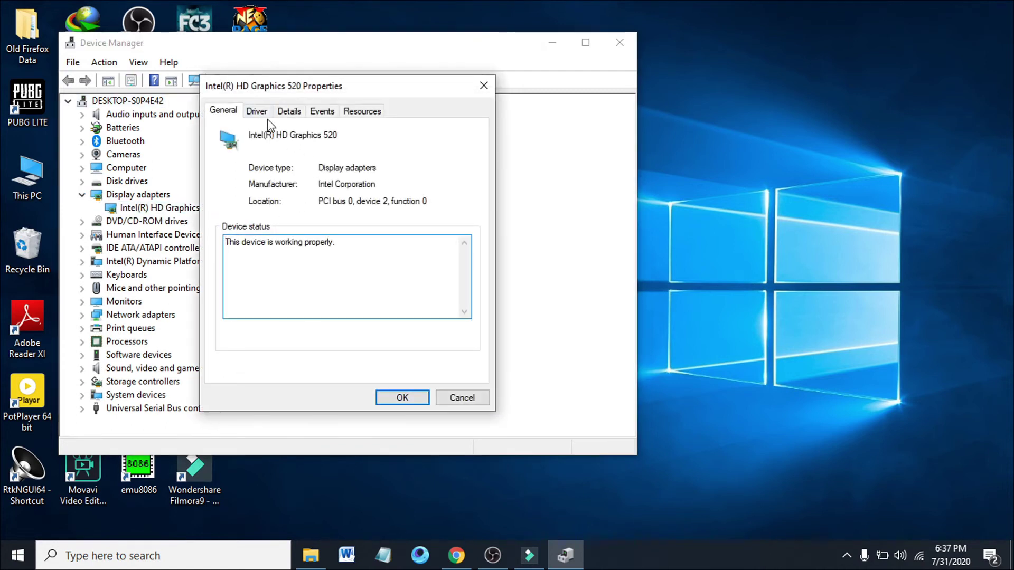
click(261, 114)
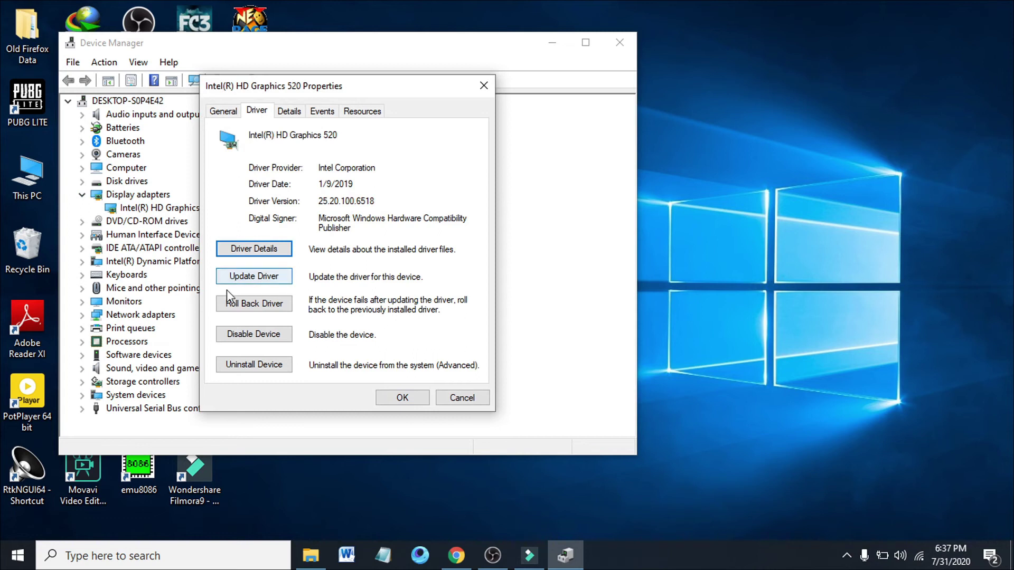
click(483, 85)
click(617, 44)
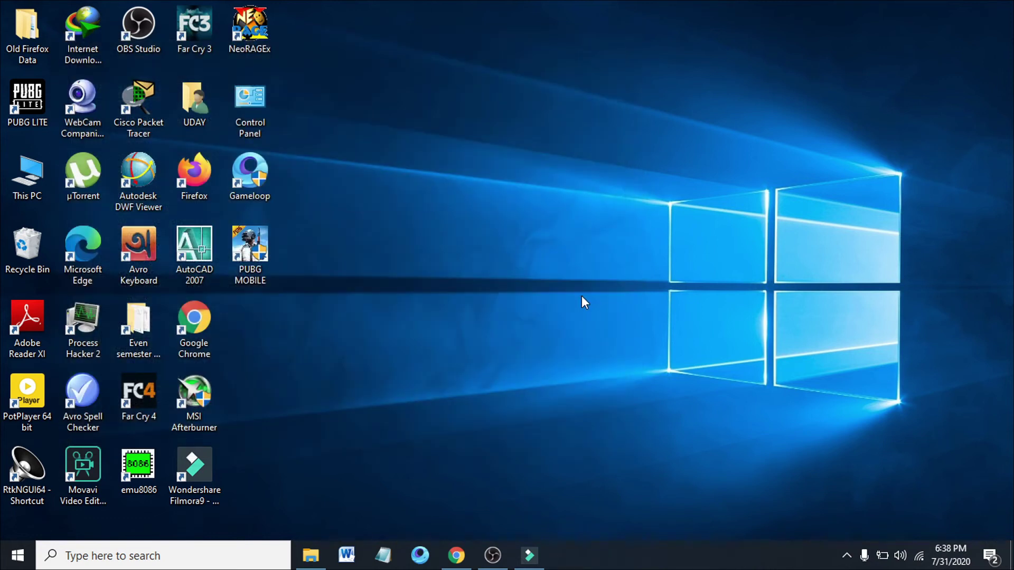